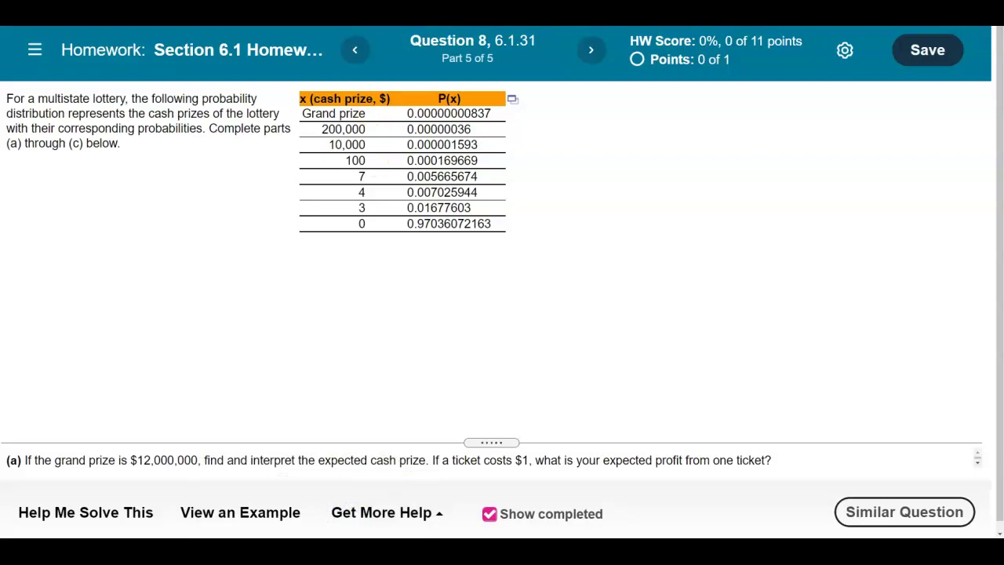
Switch to the worked x·P(x) table showing the expected cash prize μx = 0.32342848.
click(371, 533)
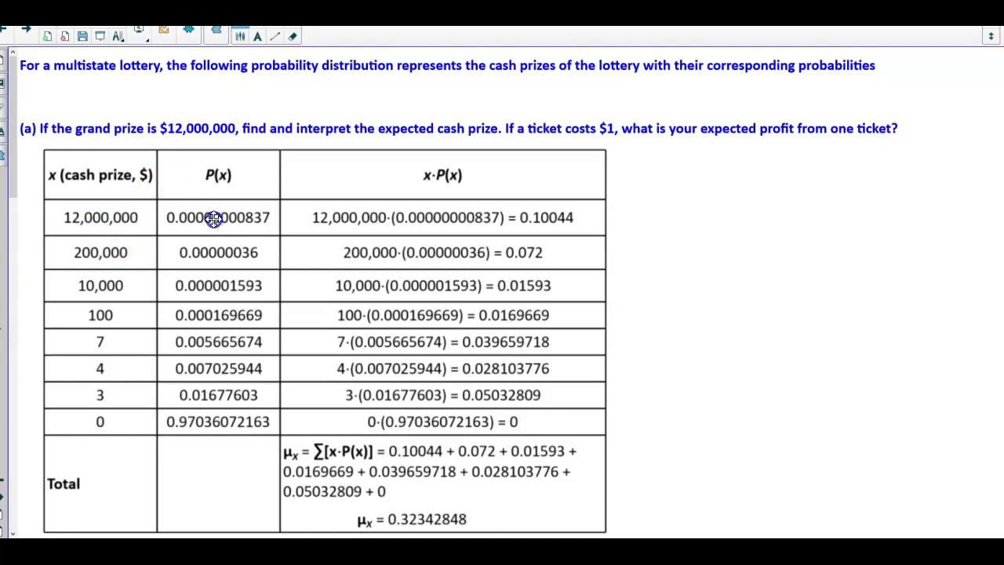
Review the SMART Notebook x·P(x) products summing to μx = 0.32342848.
click(439, 170)
click(263, 278)
click(466, 313)
Return to MyStatLab's Question 8 prize distribution and bring up the table's export options.
mouse_move(259, 553)
click(333, 529)
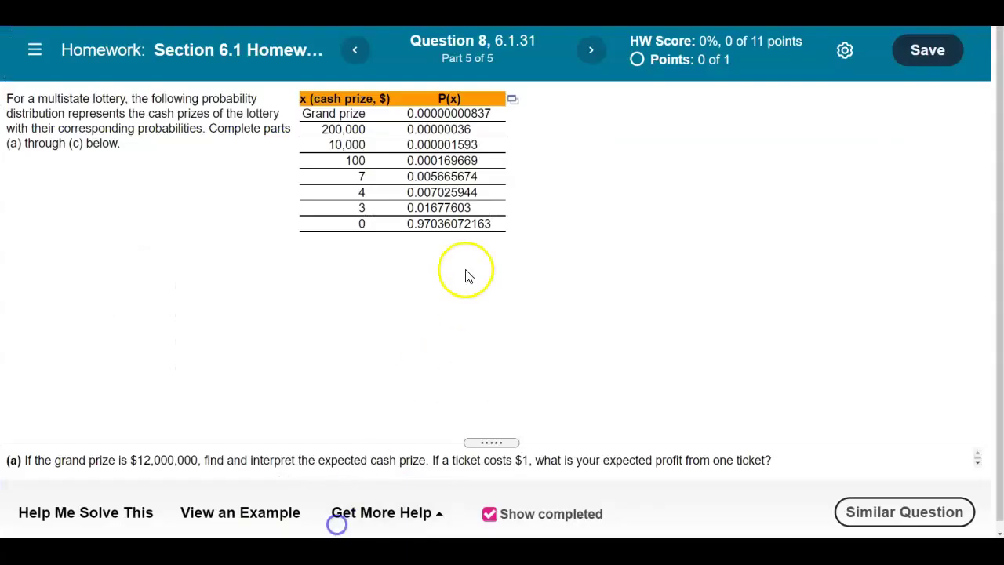
click(512, 100)
Load the eight cash prizes and P(x) values into StatCrunch, placed beside the worked table.
click(532, 117)
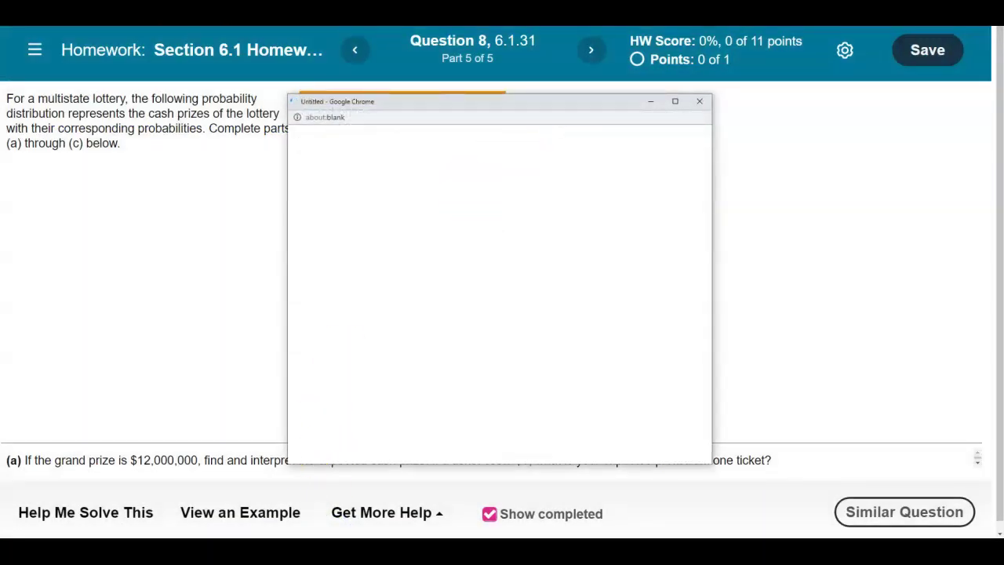
mouse_move(259, 553)
click(338, 527)
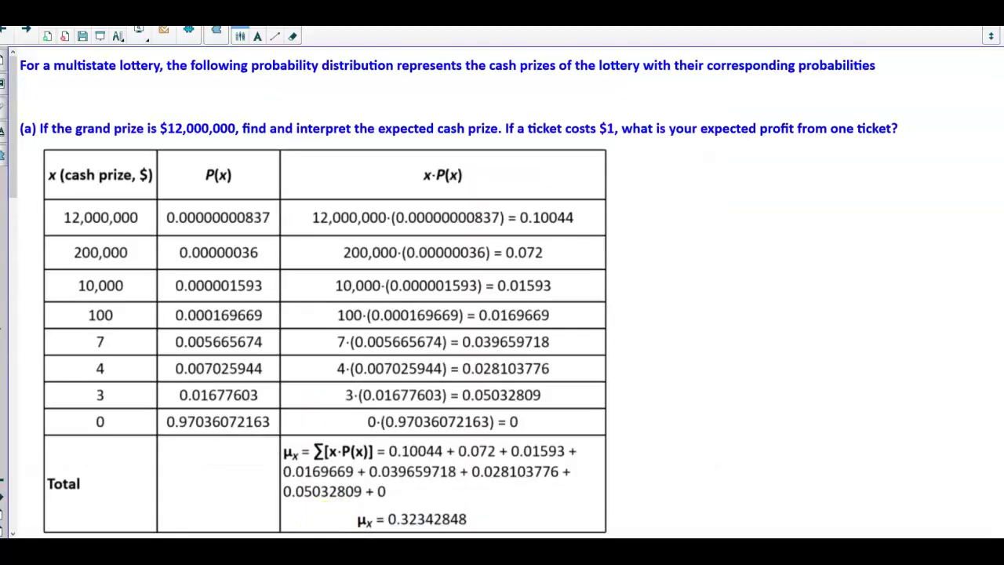
click(404, 523)
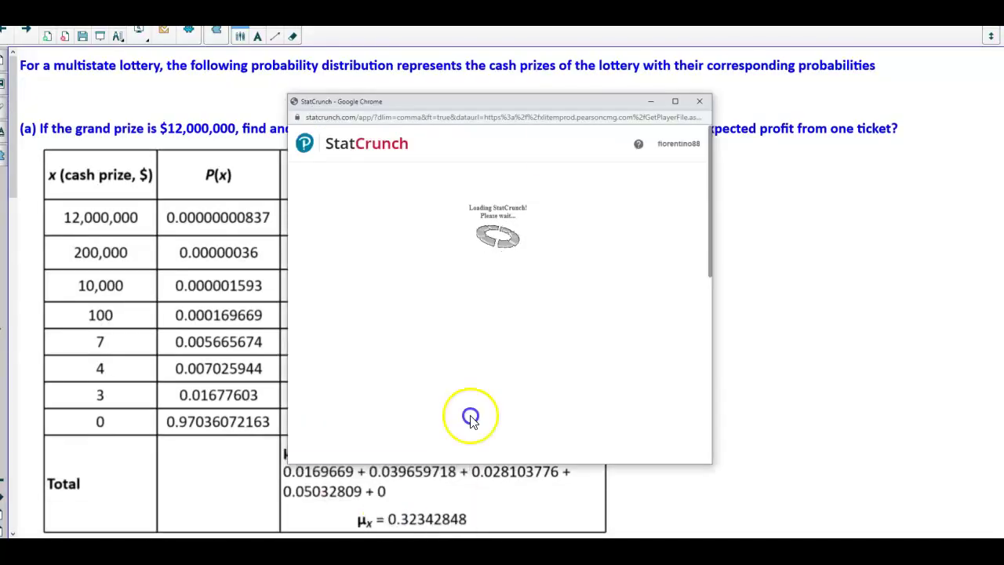
drag(468, 106, 763, 135)
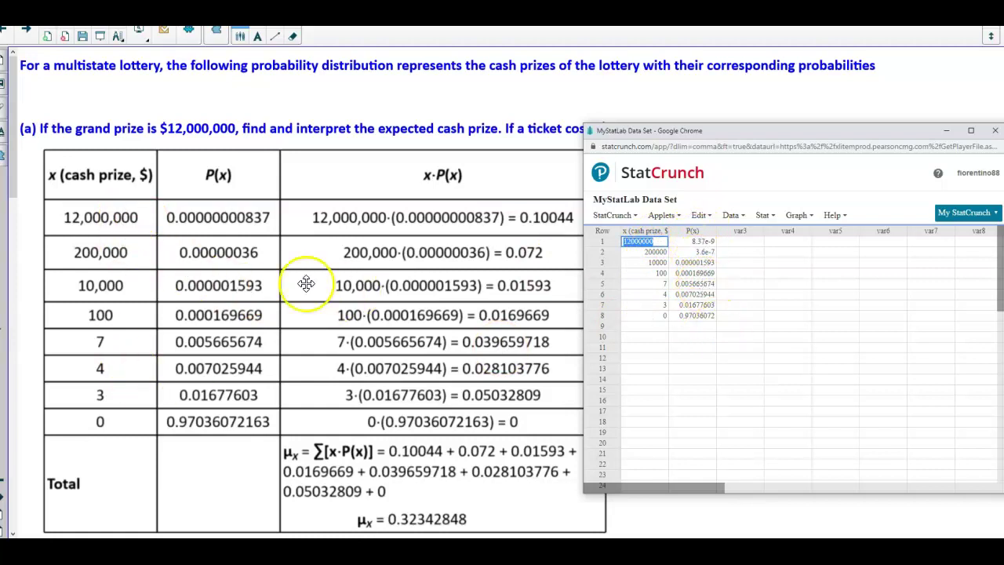
Start a Compute Expression for the first empty StatCrunch column and open its expression builder.
click(740, 241)
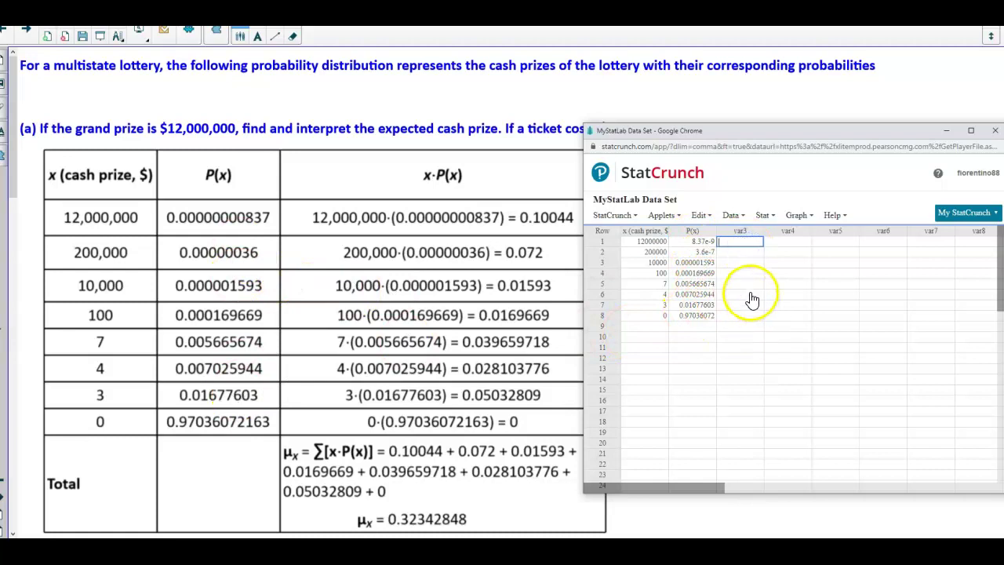
click(740, 222)
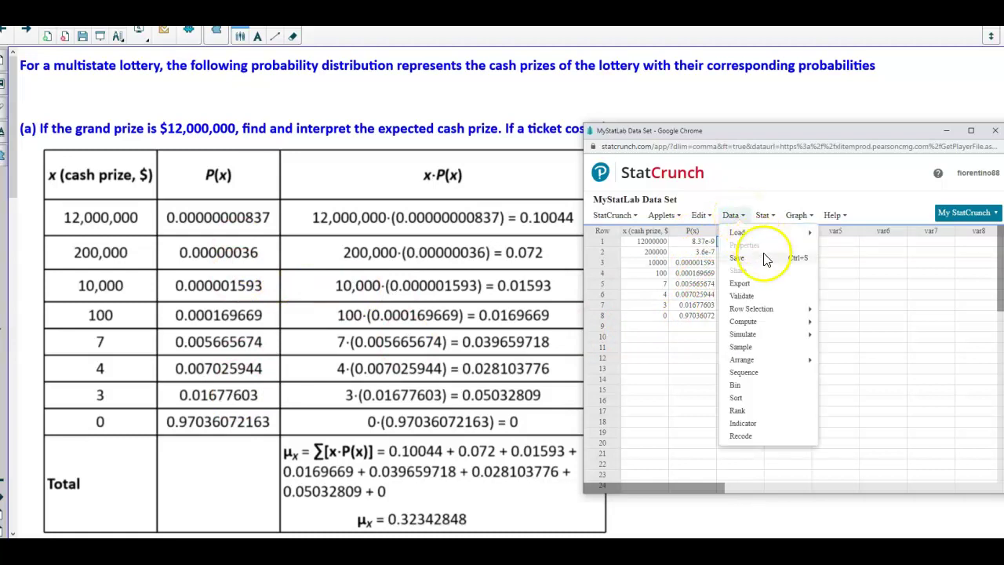
click(762, 324)
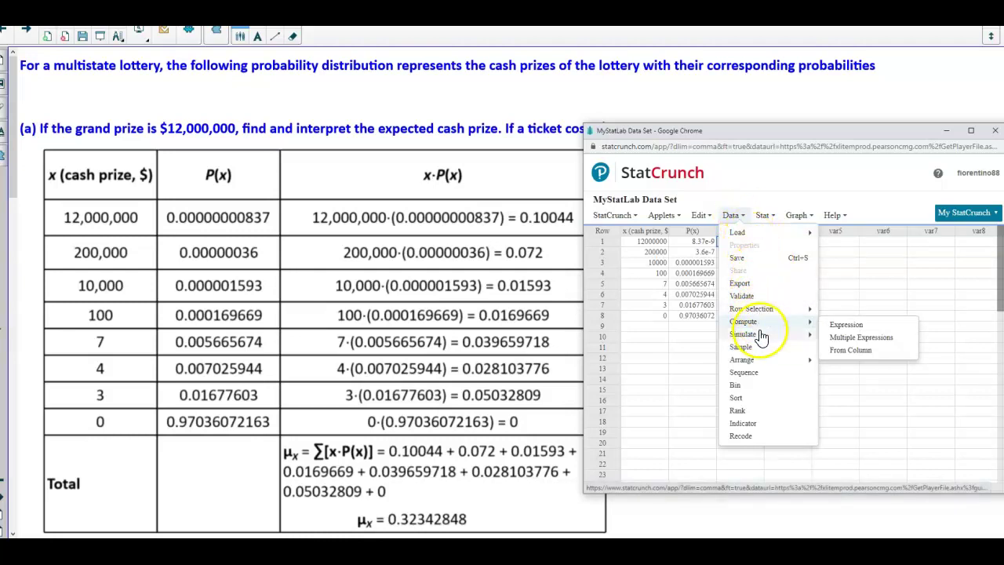
click(837, 331)
click(746, 310)
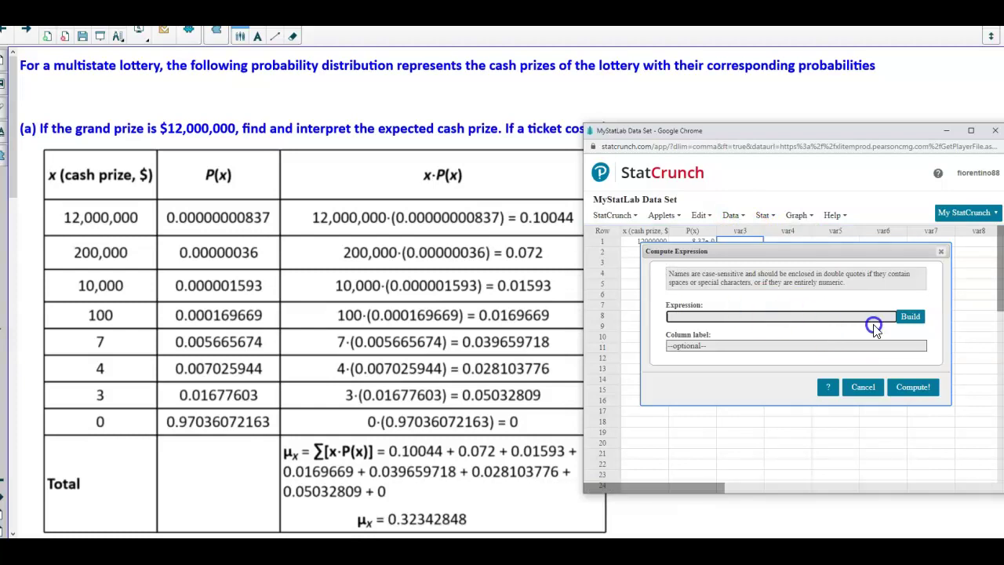
click(797, 316)
click(915, 319)
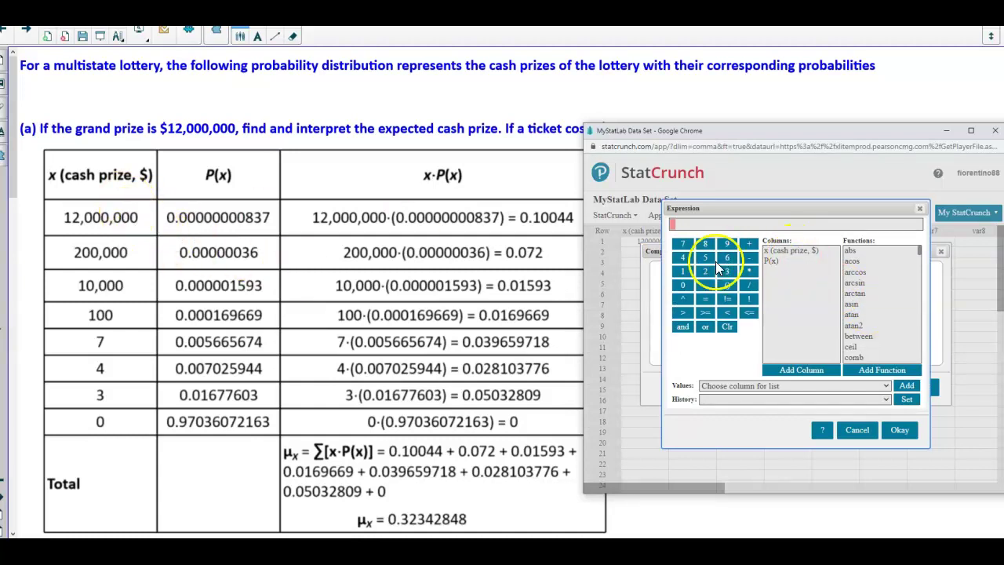
Build the expression "x (cash prize, $)"*"P(x)" and accept it.
click(792, 251)
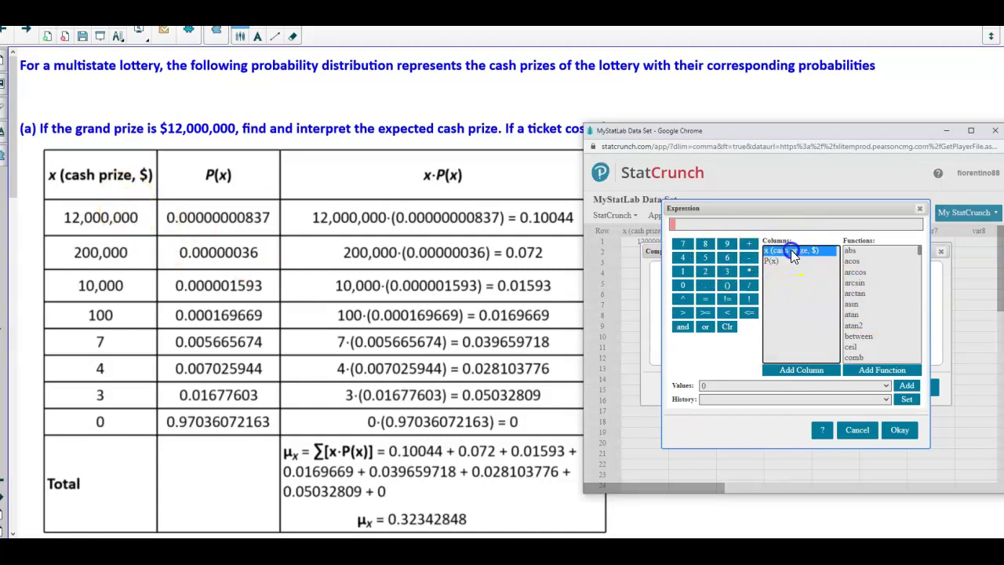
double_click(792, 251)
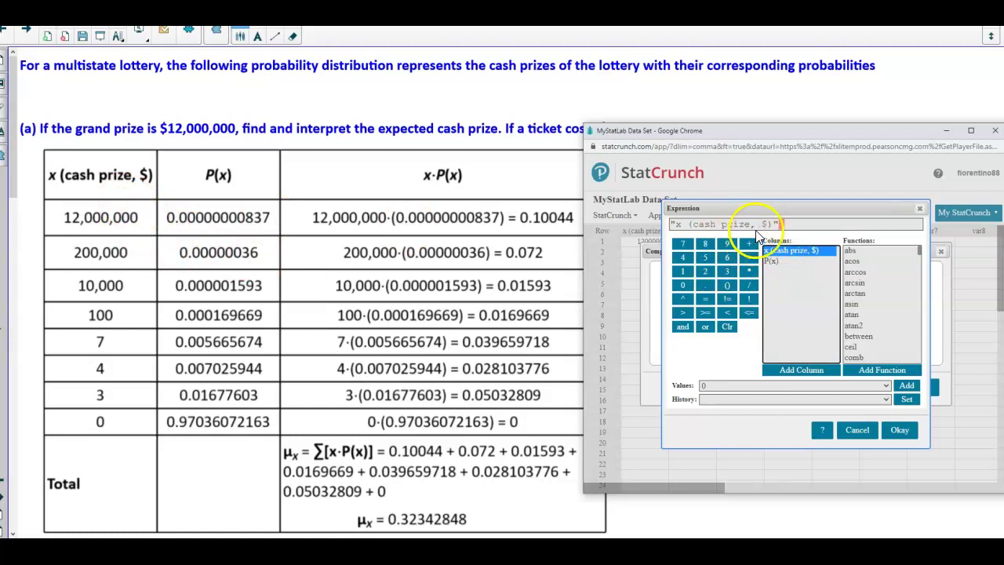
click(749, 271)
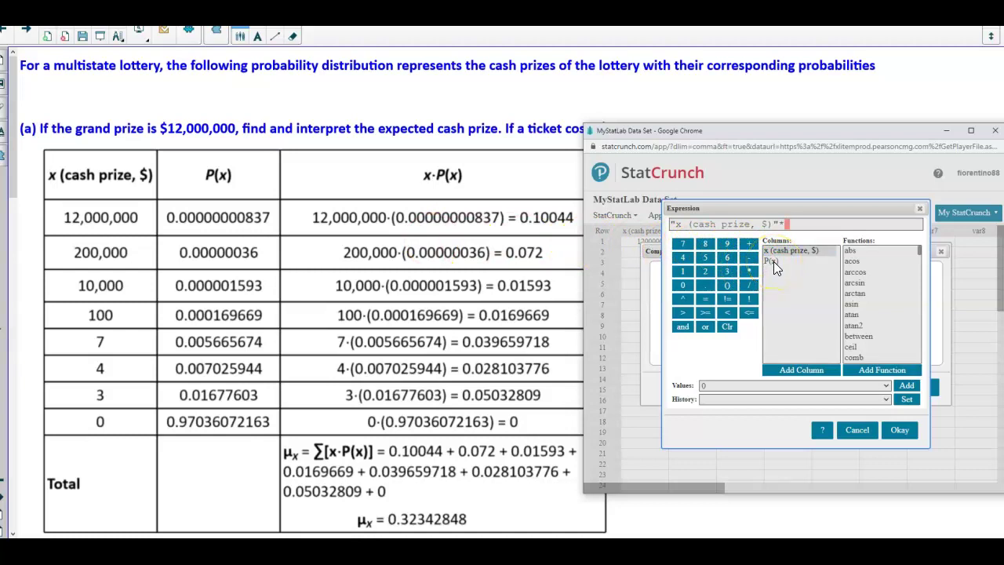
double_click(773, 262)
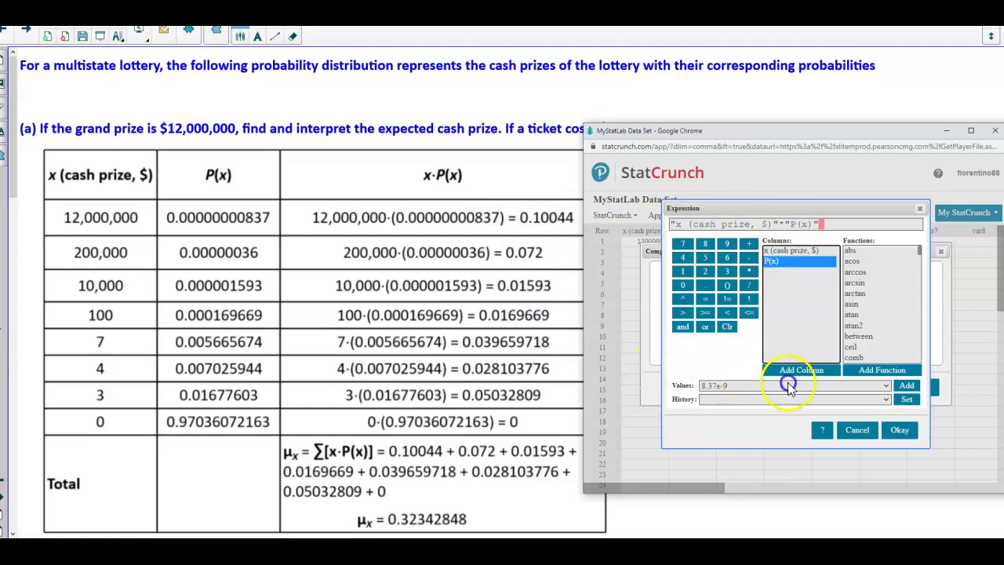
click(900, 430)
click(755, 352)
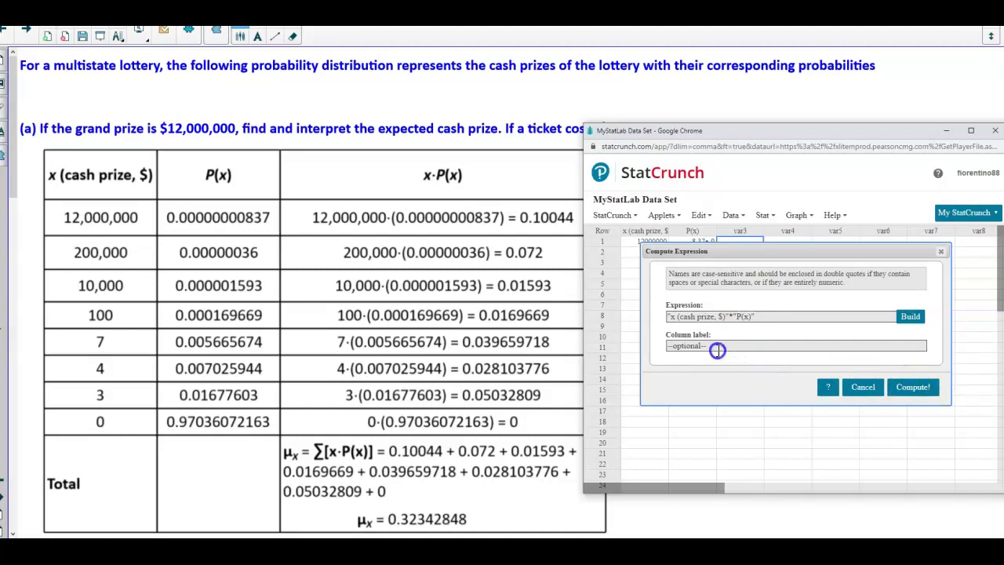
Compute the new column labelled x*P(x), giving values such as 0.10044 and 0.072.
click(717, 349)
text(x*P(x)
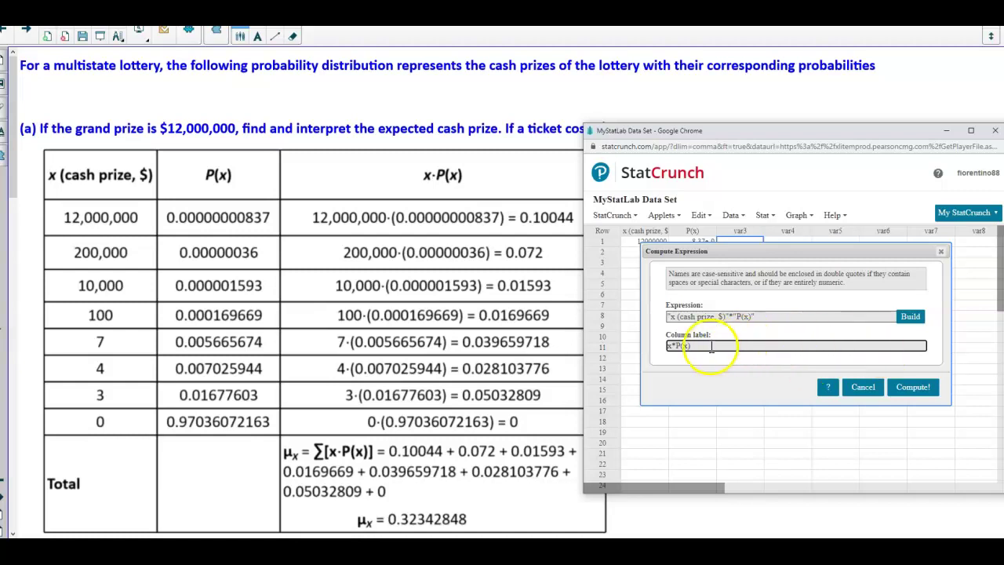
click(912, 387)
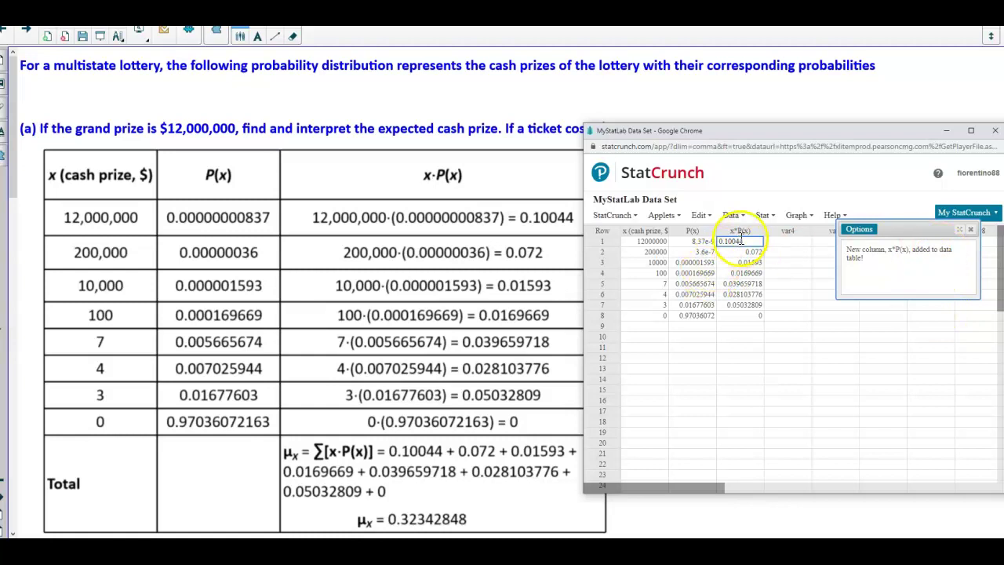
click(970, 230)
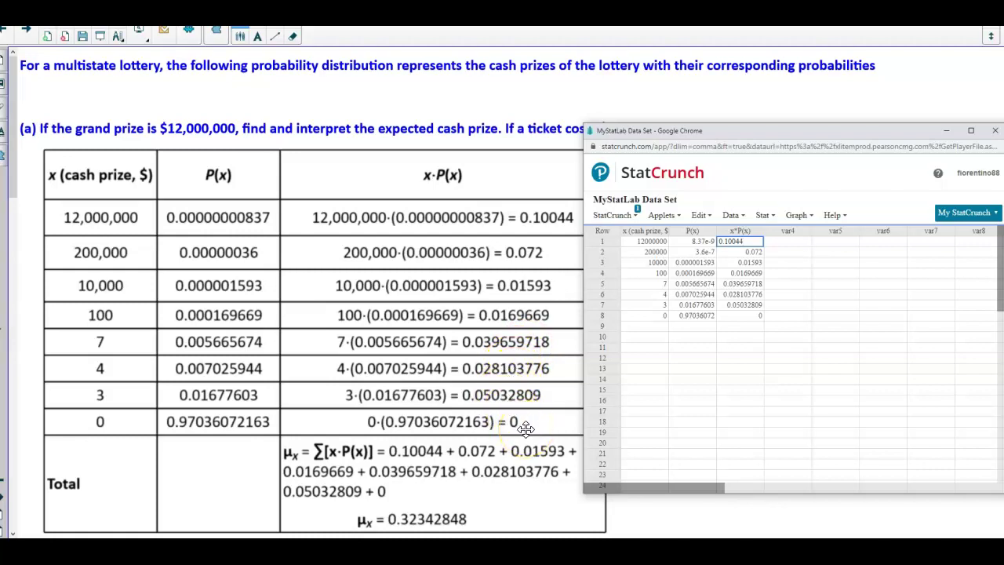
Scroll the Notebook page to show the full part (a) question, then bring up StatCrunch's Stat menu.
scroll(526, 427, down, 1)
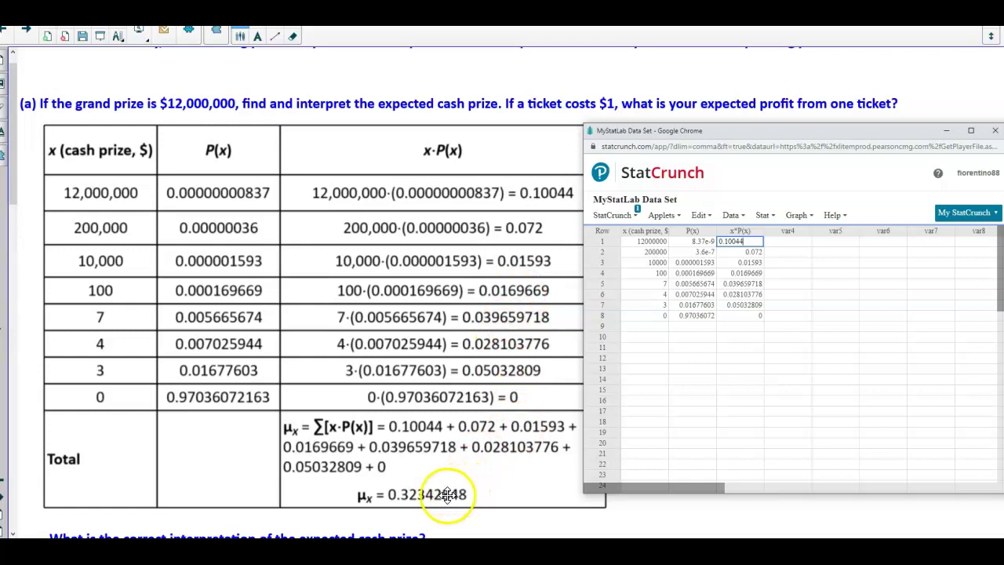
click(773, 215)
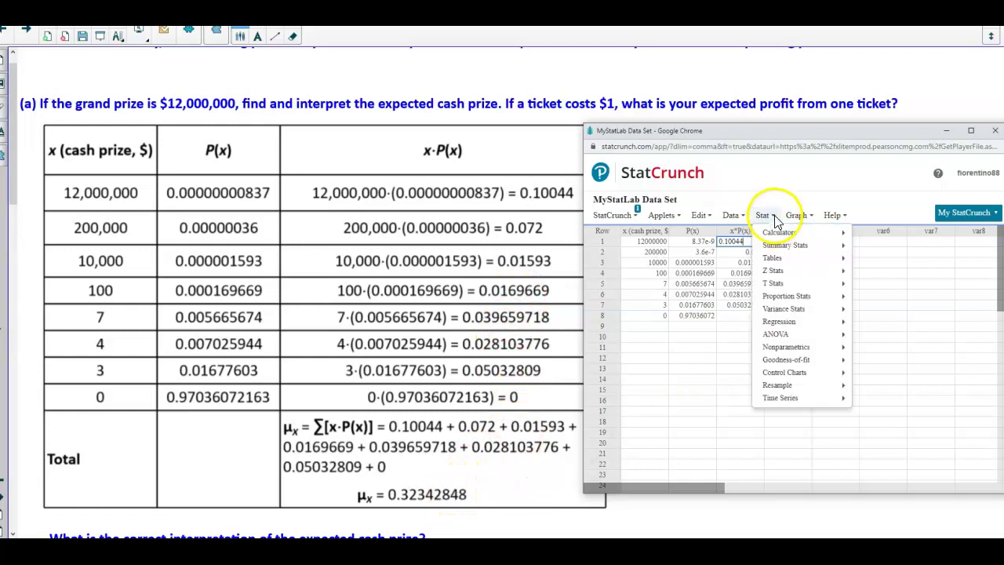
Get the Sum of the x*P(x) column (0.32342848) from Summary Stats, then close StatCrunch.
mouse_move(794, 244)
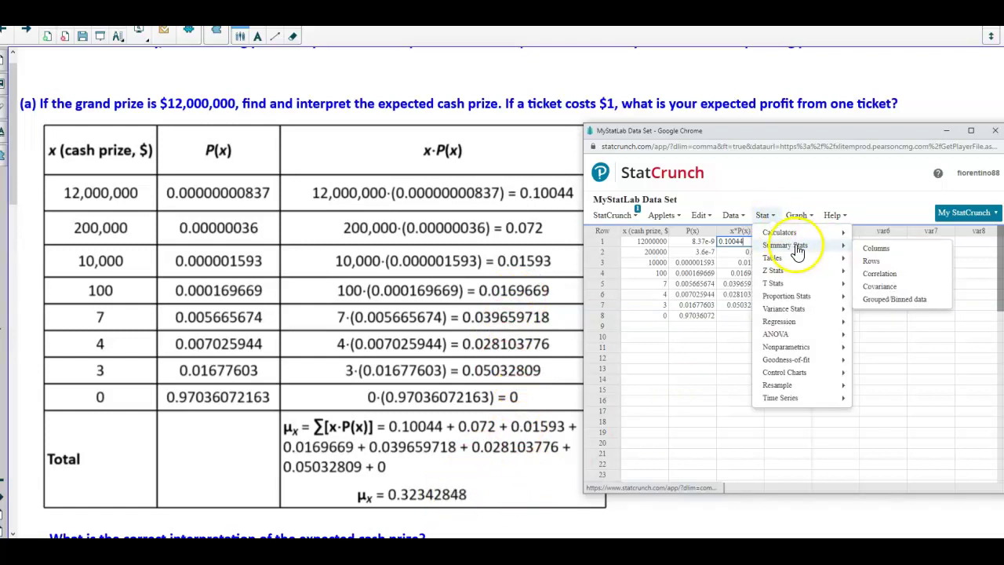
click(876, 251)
click(757, 238)
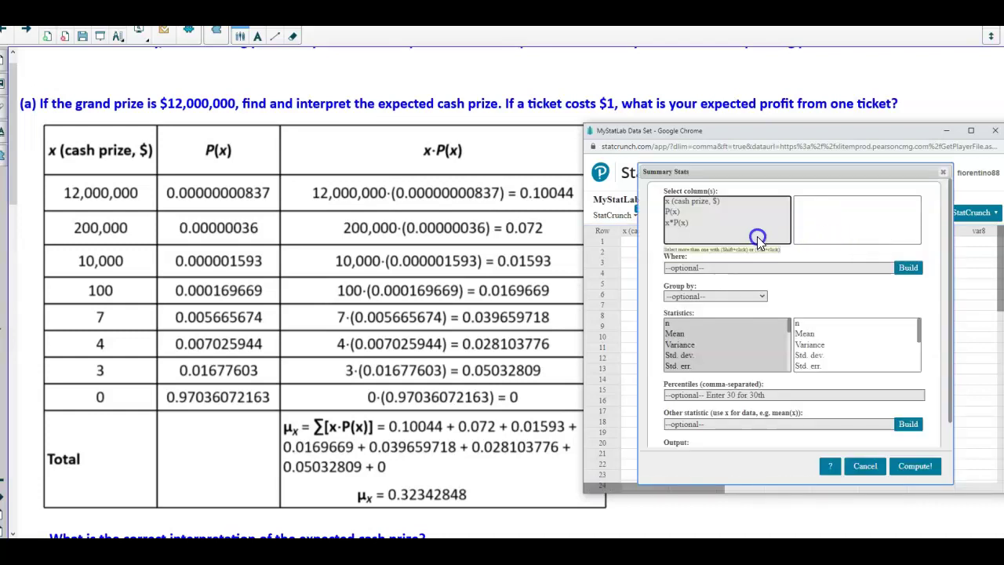
click(674, 224)
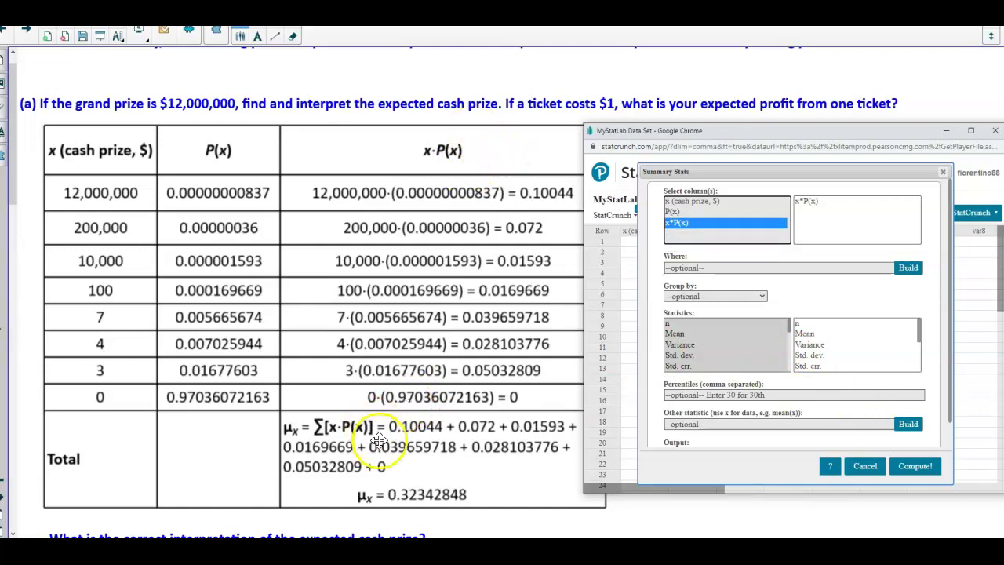
click(791, 369)
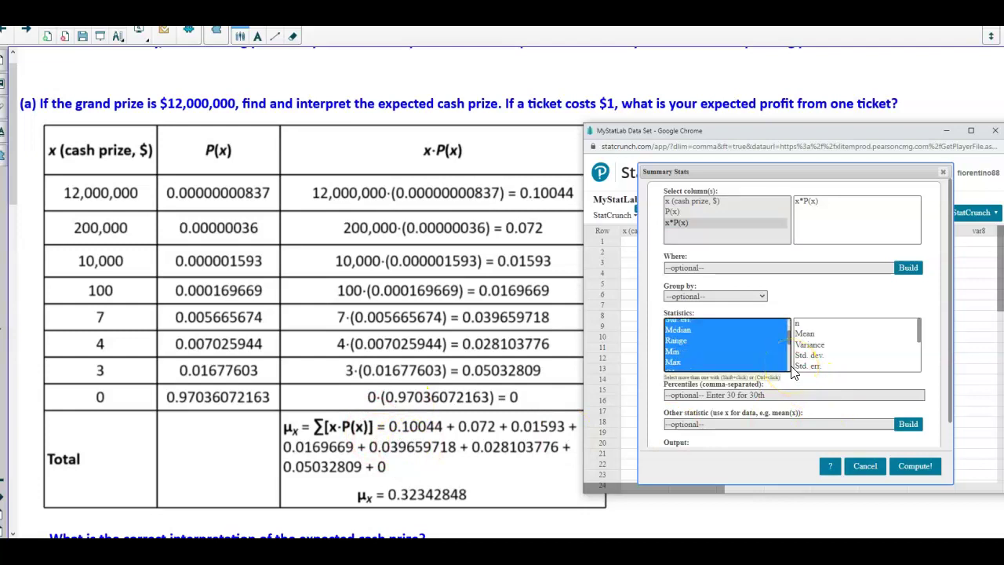
scroll(706, 345, down, 2)
click(671, 348)
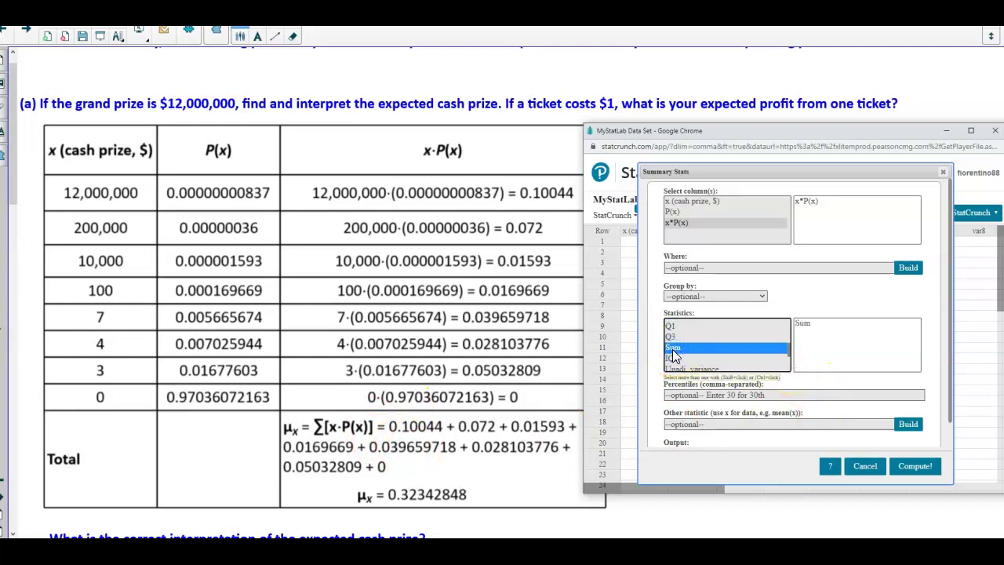
click(914, 465)
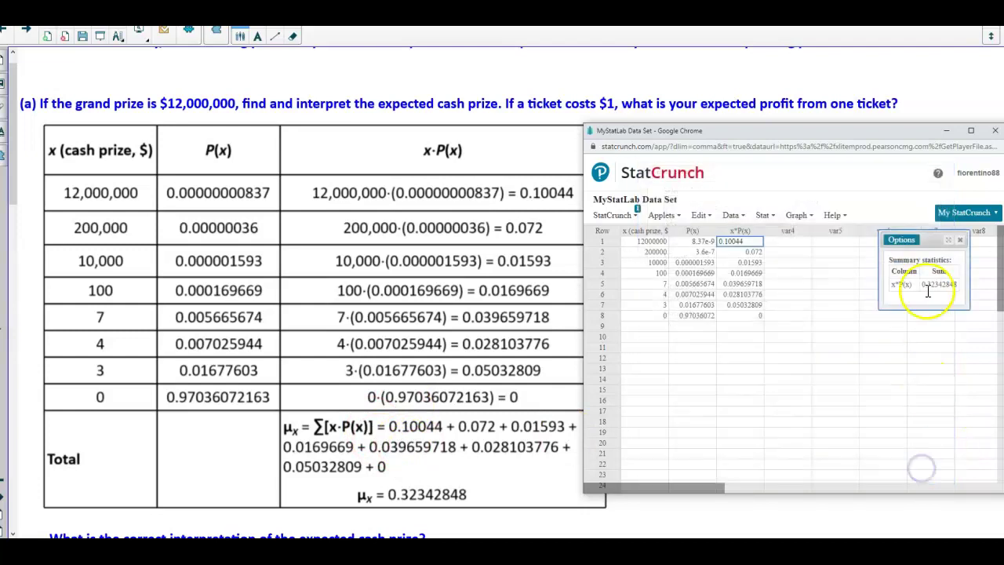
drag(930, 243, 681, 306)
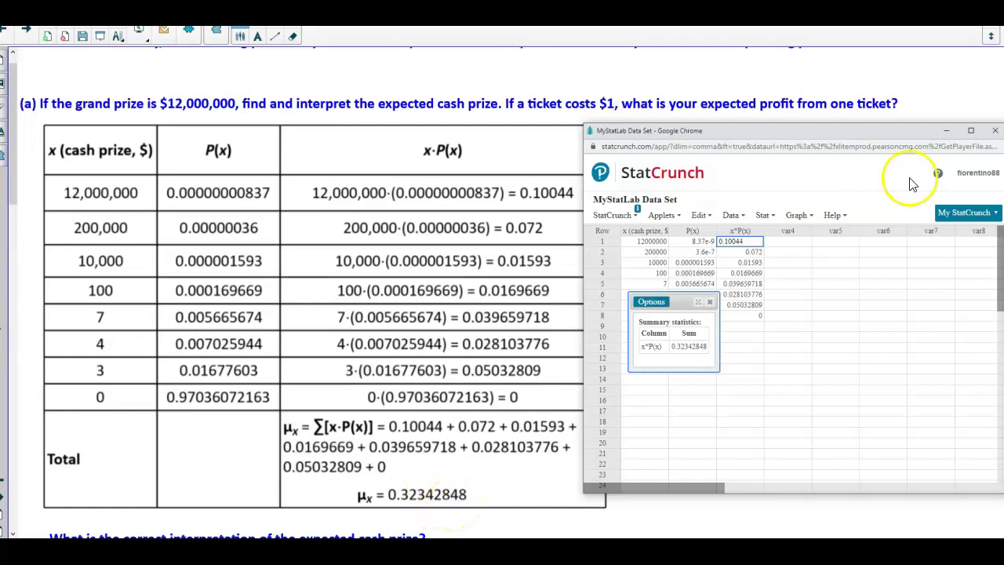
click(998, 134)
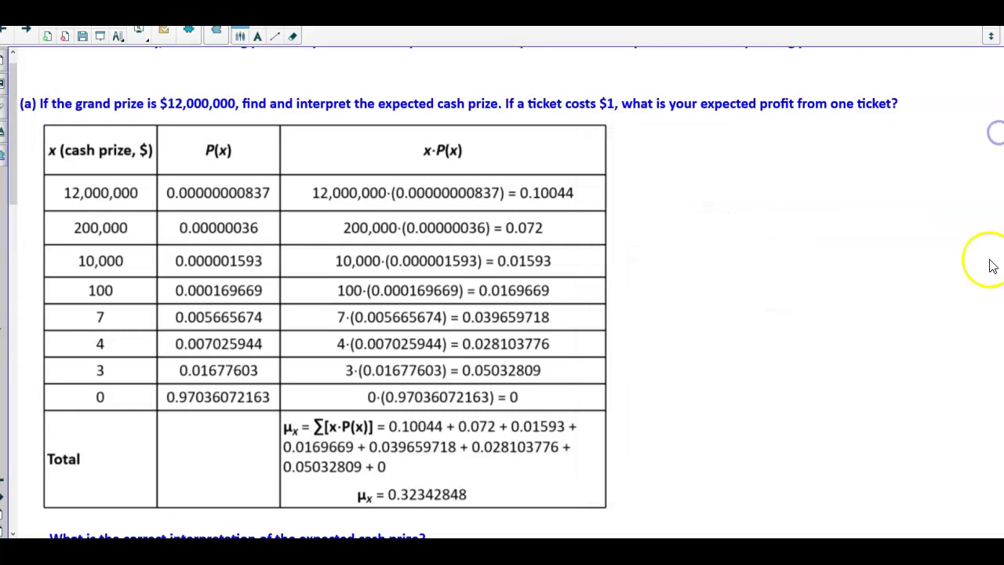
Scroll the notes to 'On average, you will win $0.32 per lottery ticket', then return to MyStatLab.
scroll(395, 469, down, 1)
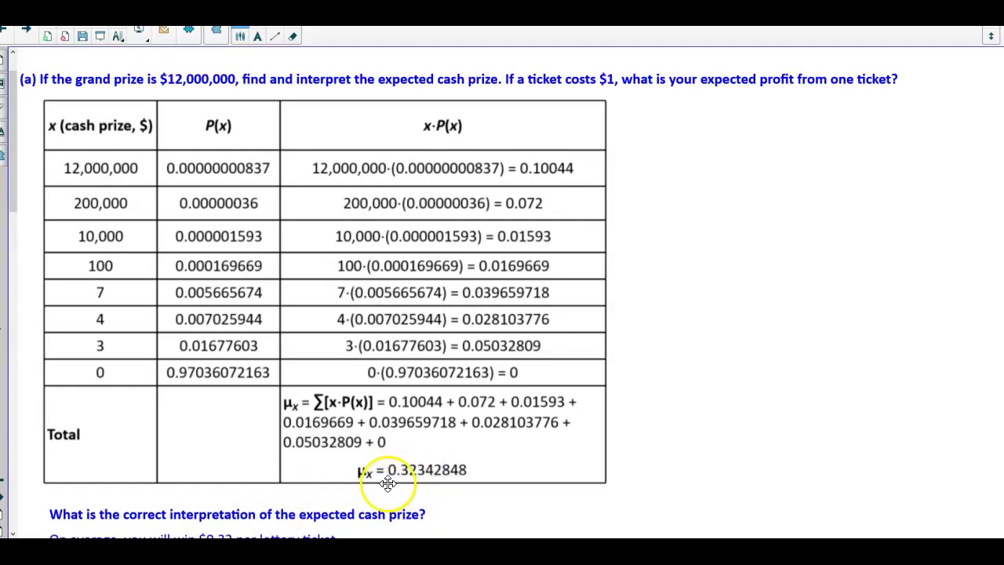
scroll(387, 483, down, 1)
scroll(420, 478, down, 1)
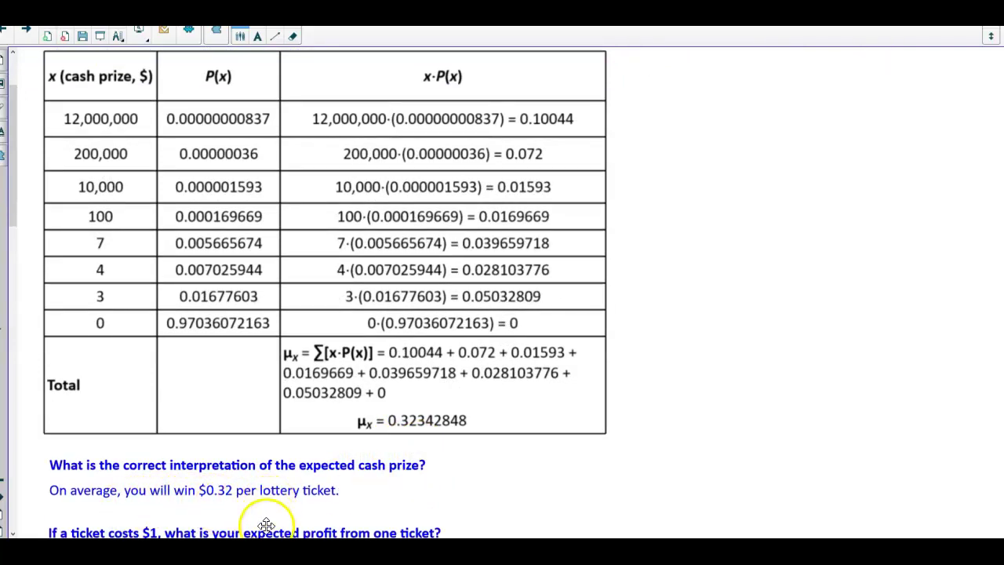
mouse_move(259, 553)
click(353, 511)
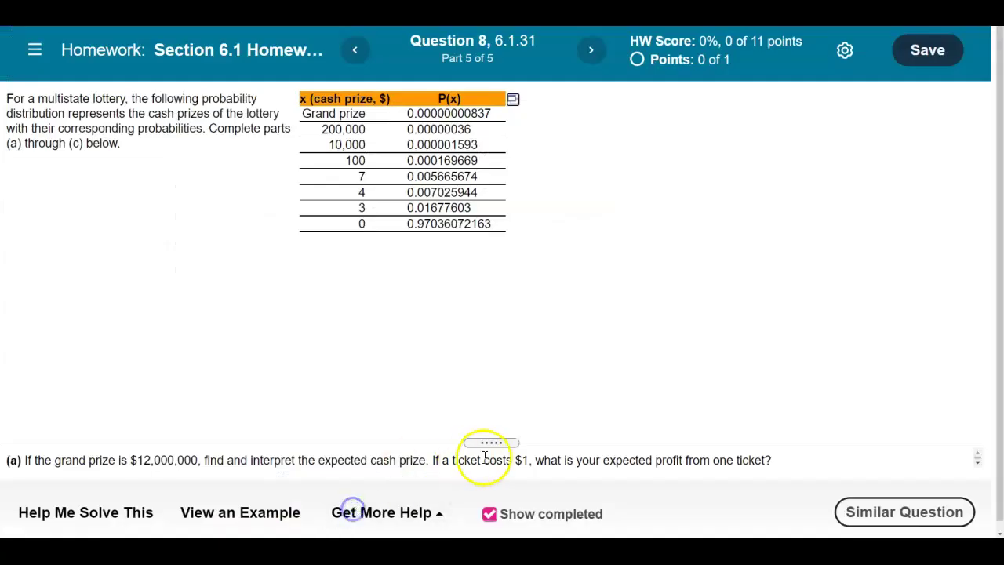
Enlarge the part (a) answer area to show the $0.32 prize and interpretation choices A–C.
drag(495, 442, 504, 399)
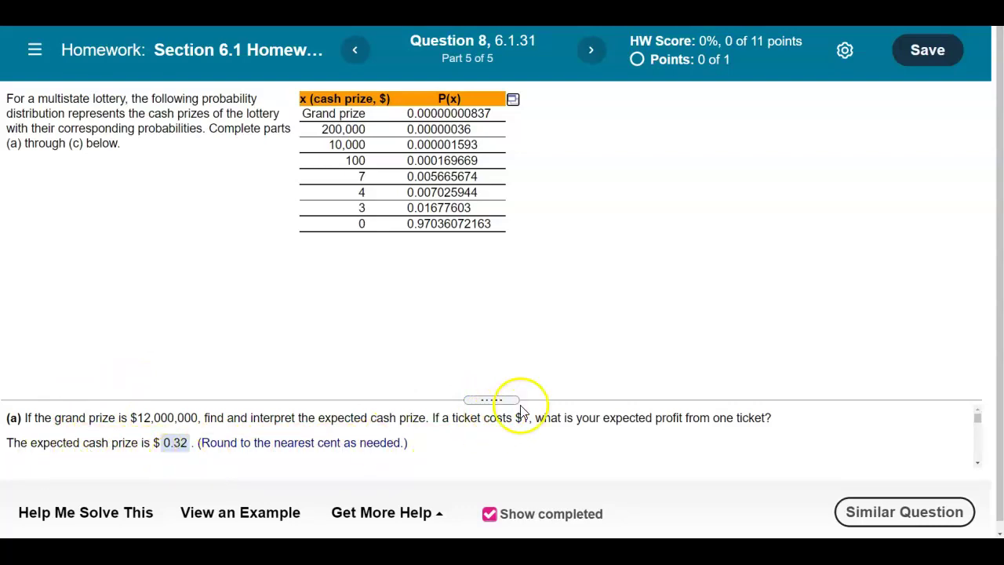
drag(497, 399, 504, 383)
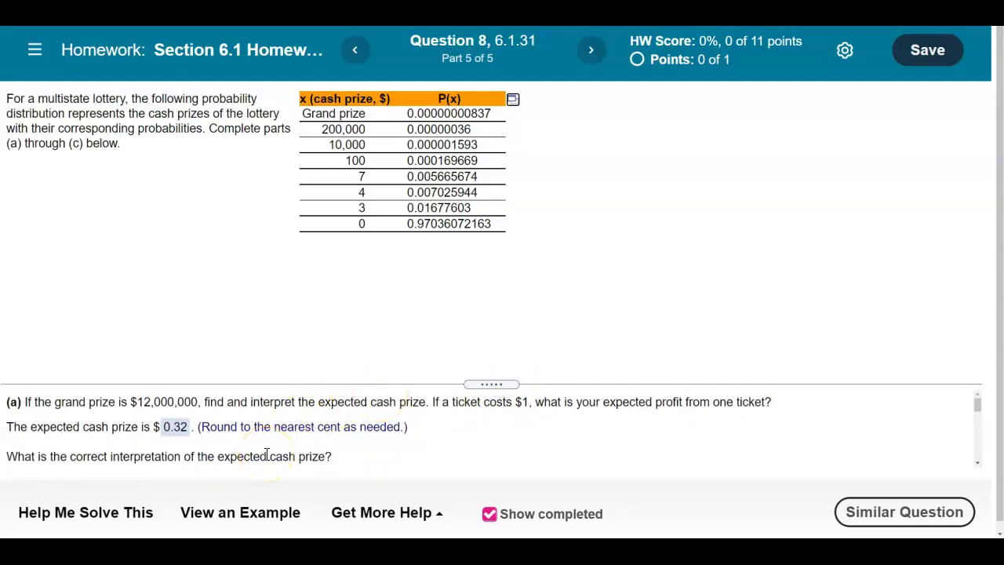
click(357, 515)
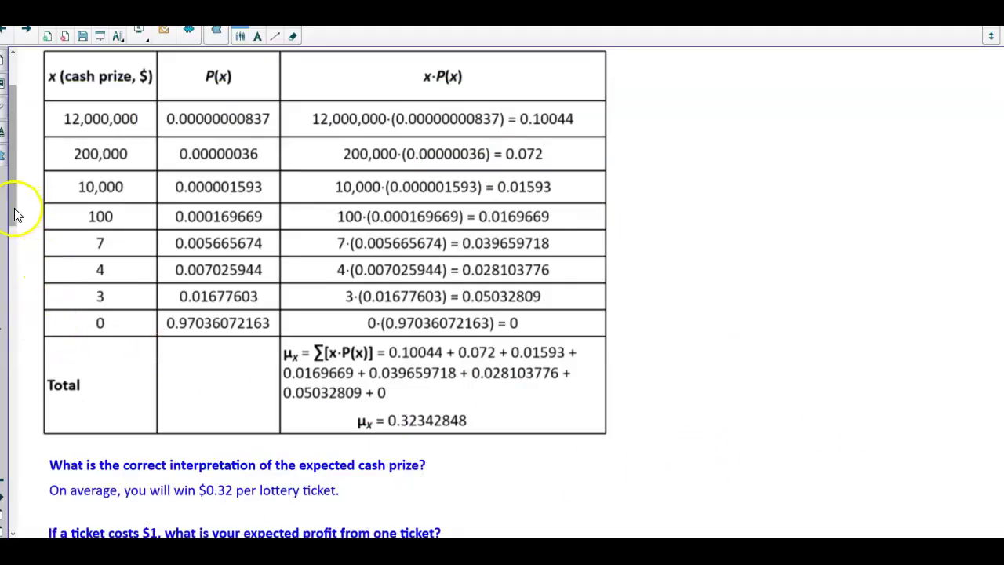
scroll(12, 223, down, 1)
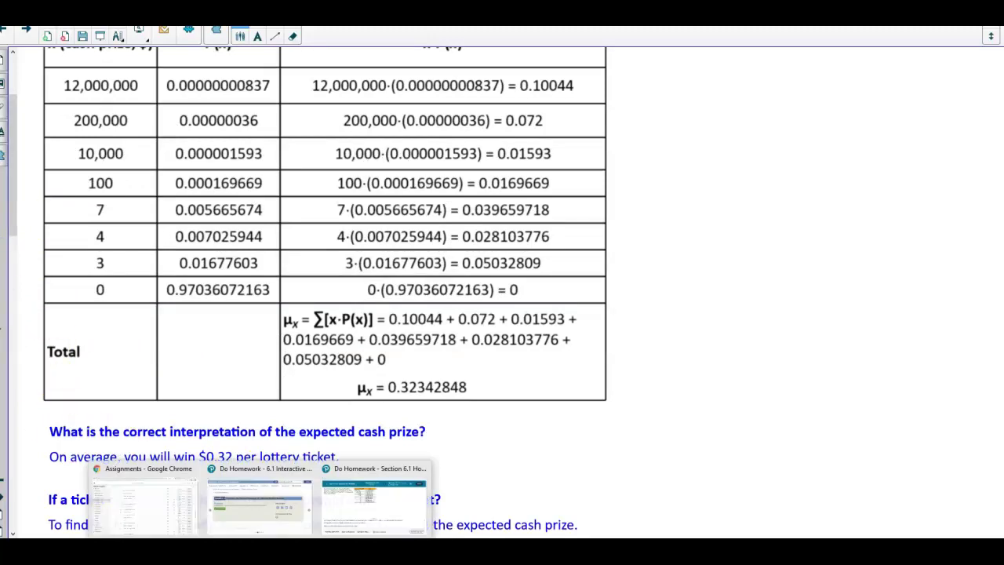
click(403, 509)
drag(499, 380, 499, 298)
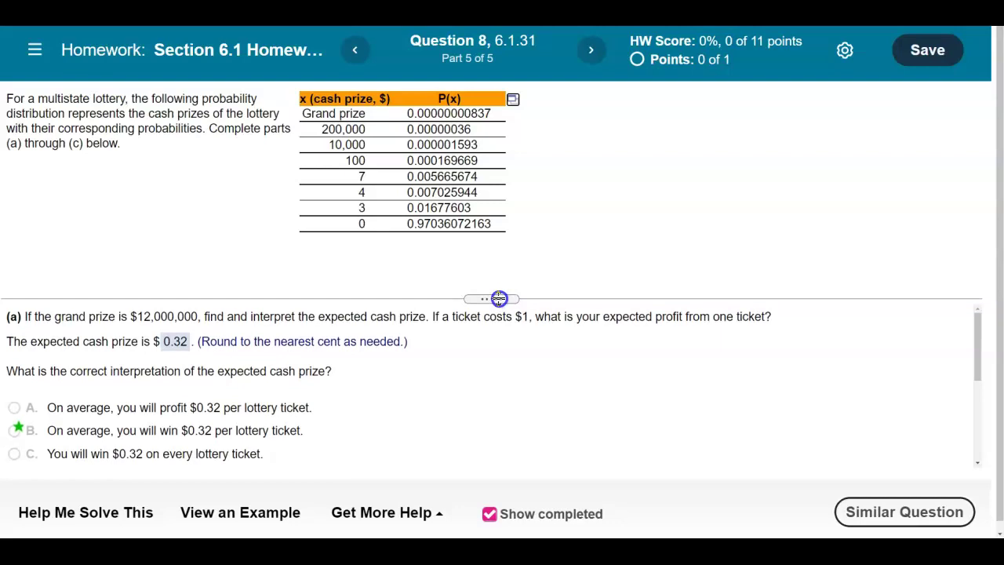
mouse_move(499, 298)
mouse_down()
mouse_move(507, 271)
mouse_move(504, 285)
mouse_up()
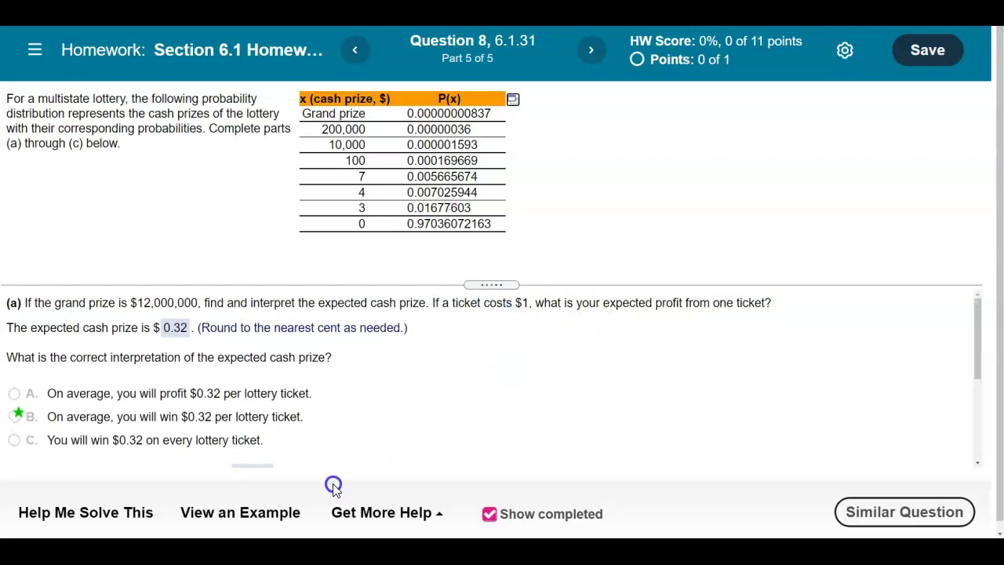
Check the notes' expected profit working $0.32 - $1.00 = $-0.68, then return to the homework.
mouse_move(312, 549)
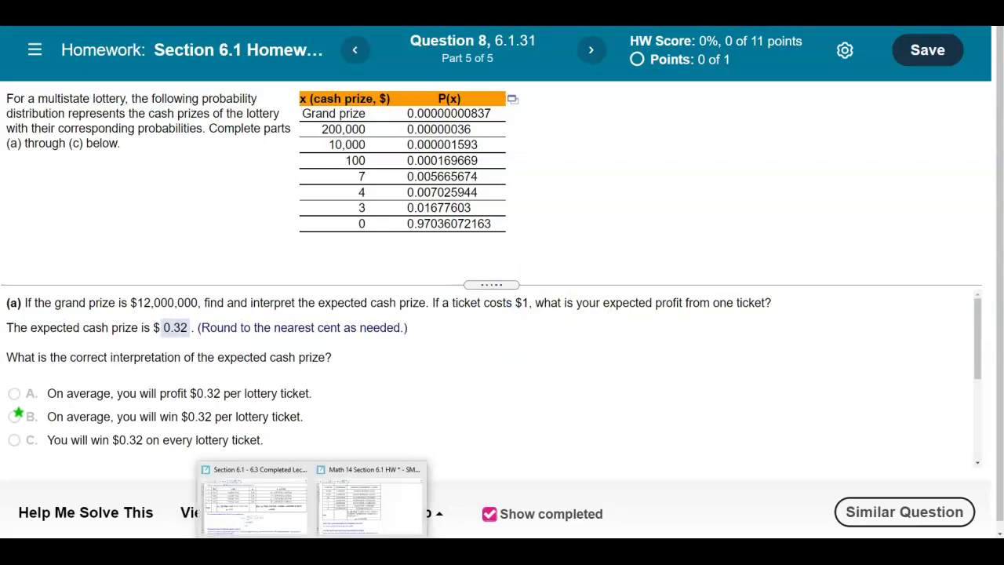
click(345, 515)
drag(16, 226, 11, 259)
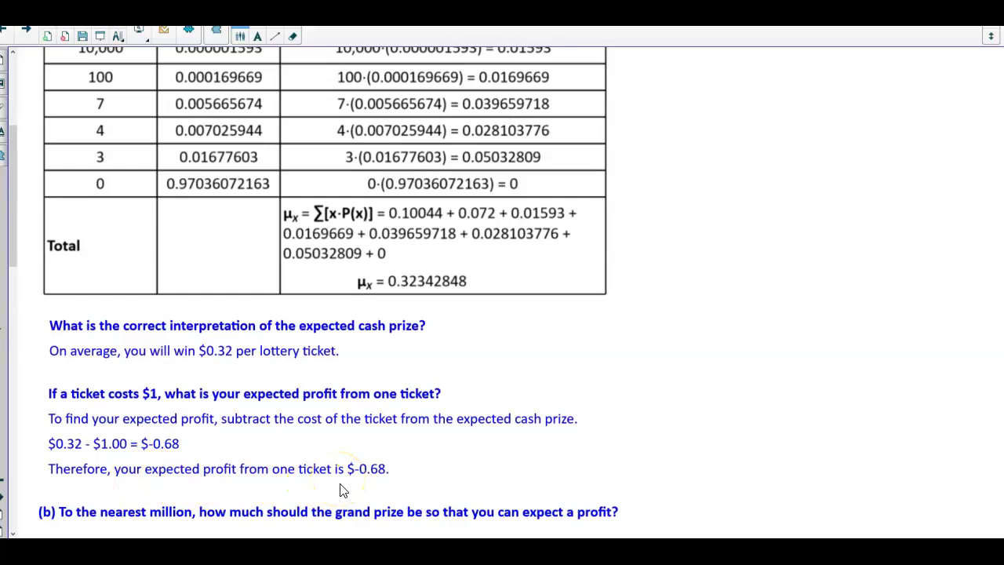
mouse_move(259, 553)
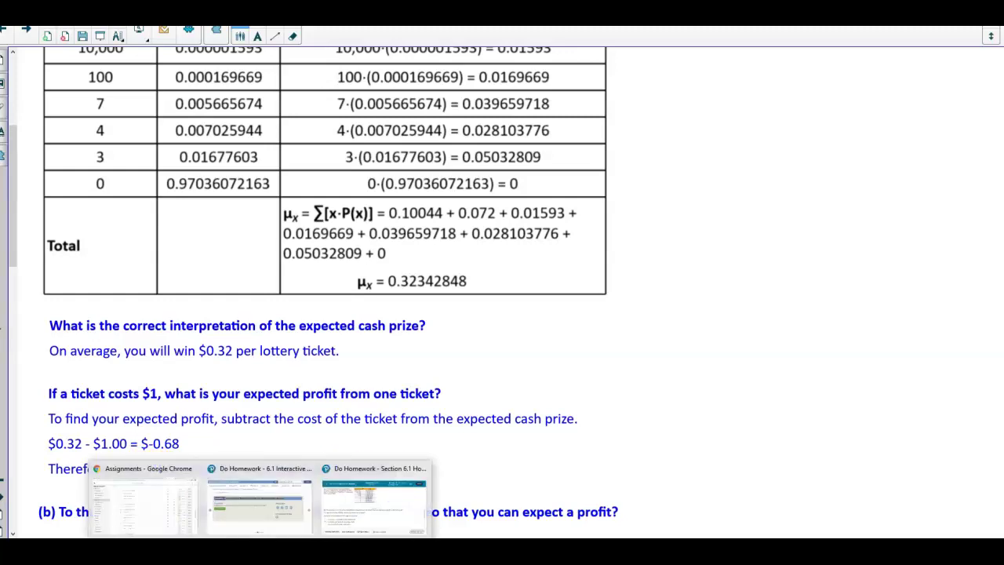
click(360, 508)
Enlarge the part (a) answer area, then return to the SMART Notebook worked solution.
drag(491, 271, 502, 241)
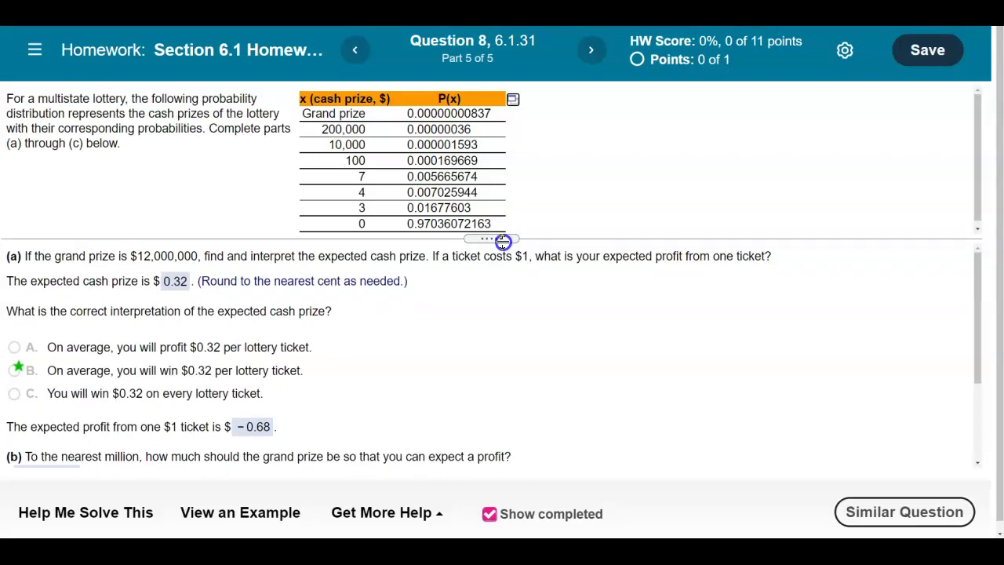
drag(503, 241, 504, 243)
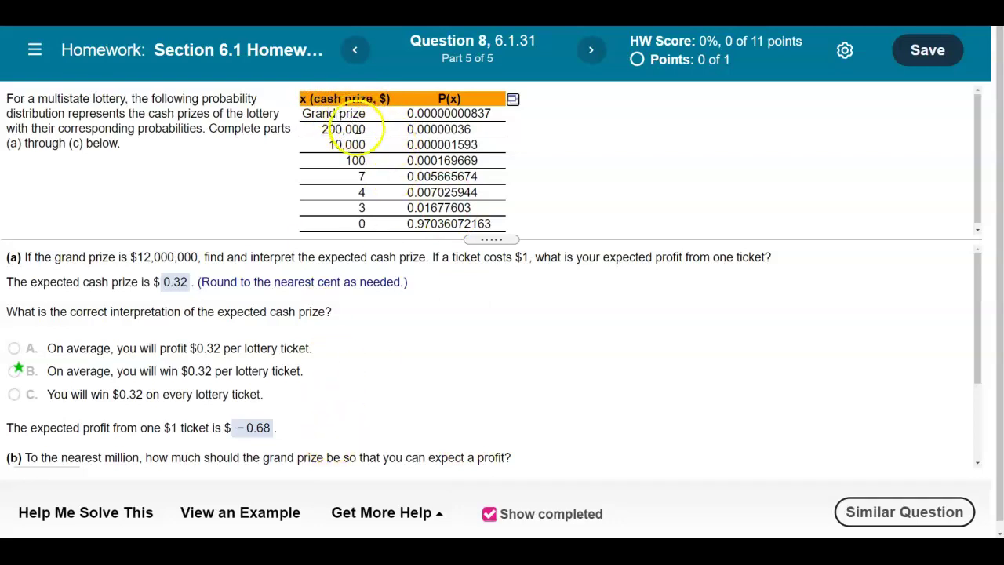
mouse_move(314, 553)
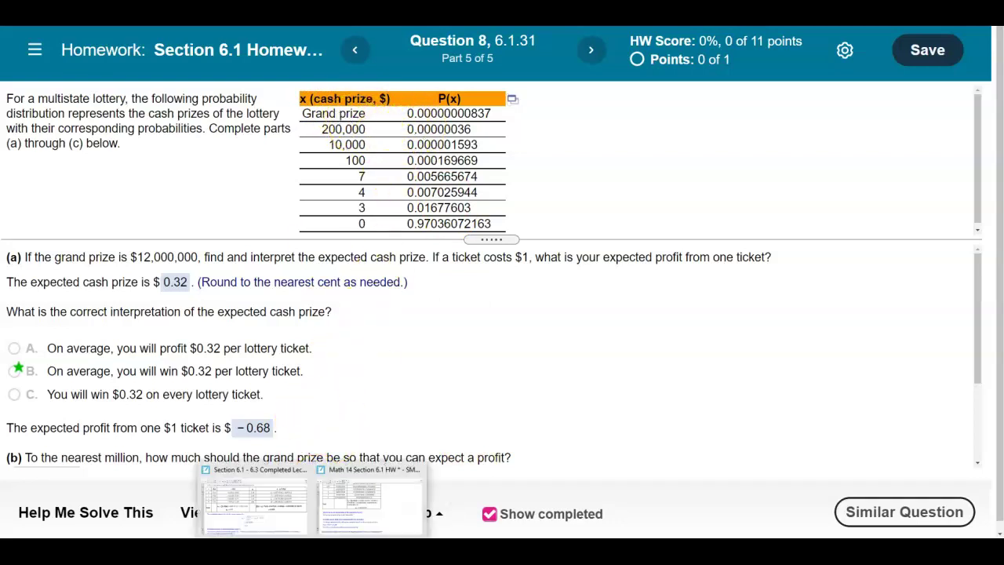
click(361, 505)
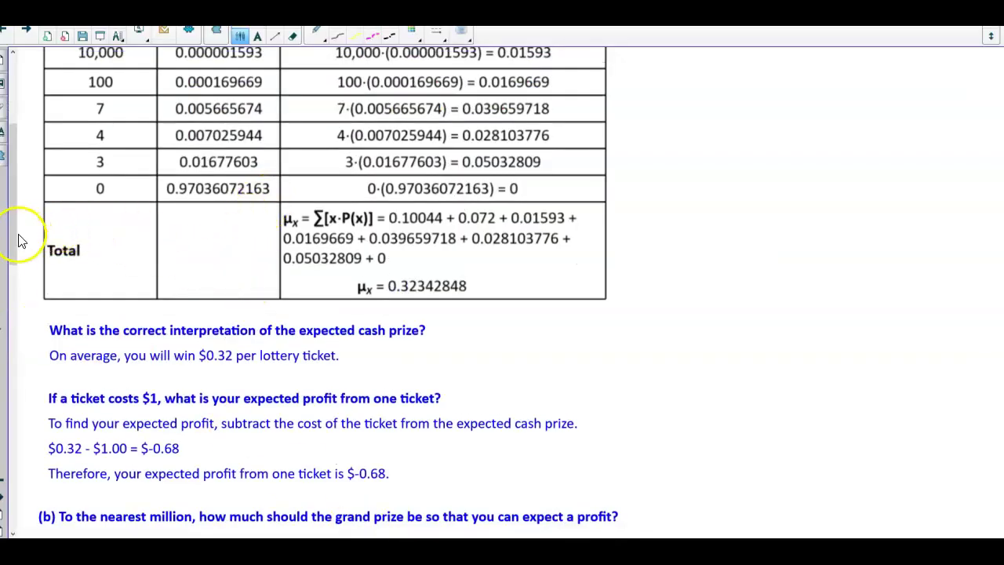
Scroll the notebook to the part (b) table with unknown grand prize G and μx − 1 = 0.
drag(18, 217, 23, 202)
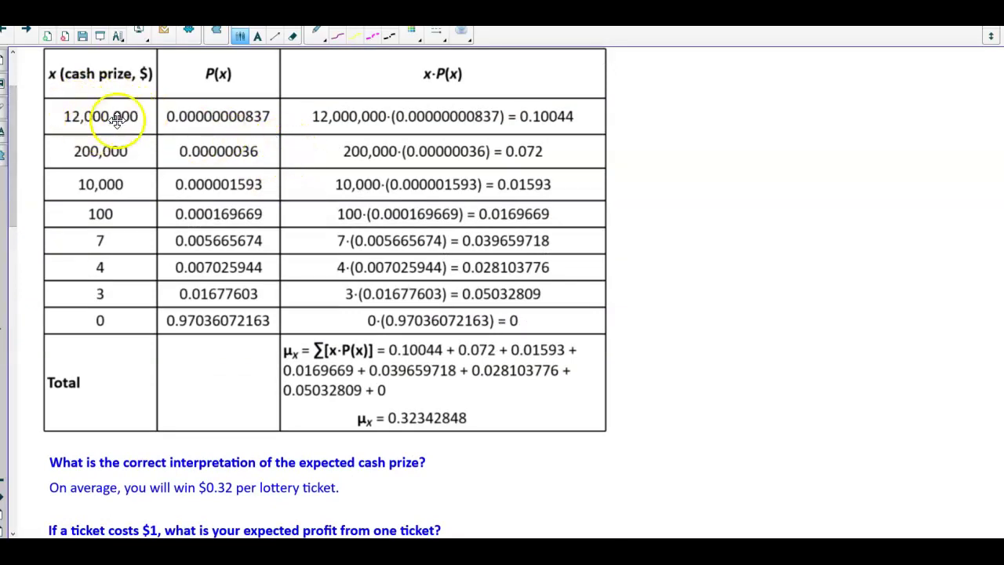
drag(16, 126, 58, 256)
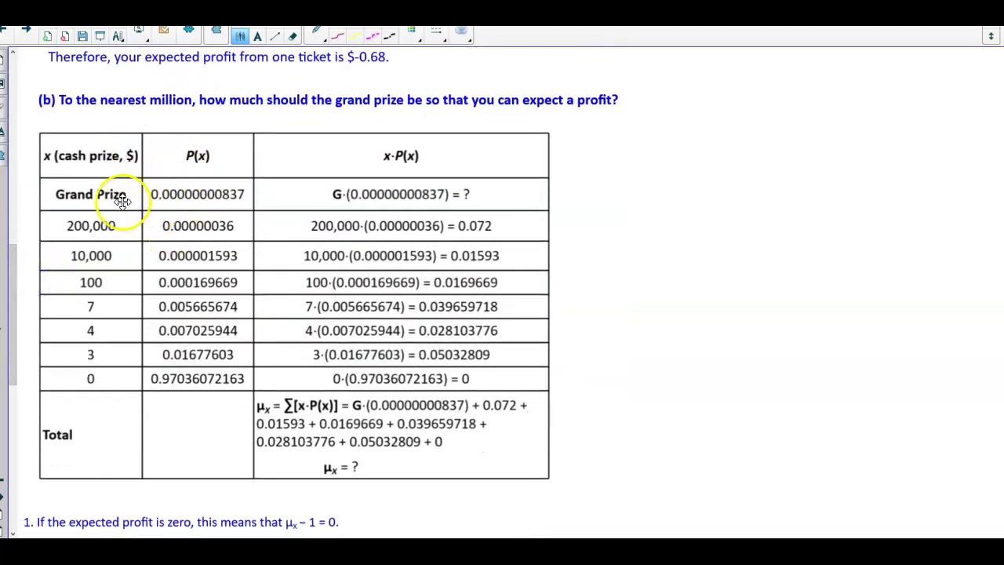